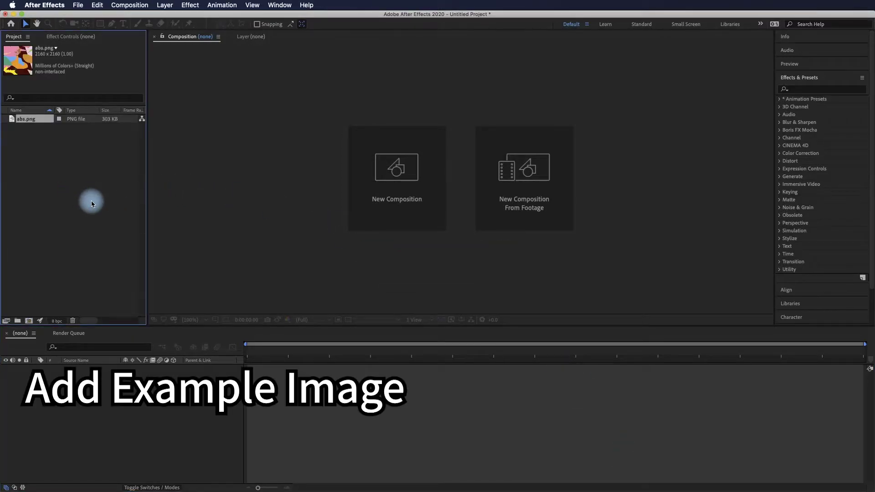
- Create the abs composition from abs.png at 2160×2160, 30 fps, and bring up Composition Settings
{"action": "left_click", "coordinate": [80, 174]}
{"action": "left_click_drag", "start_coordinate": [21, 119], "coordinate": [130, 404]}
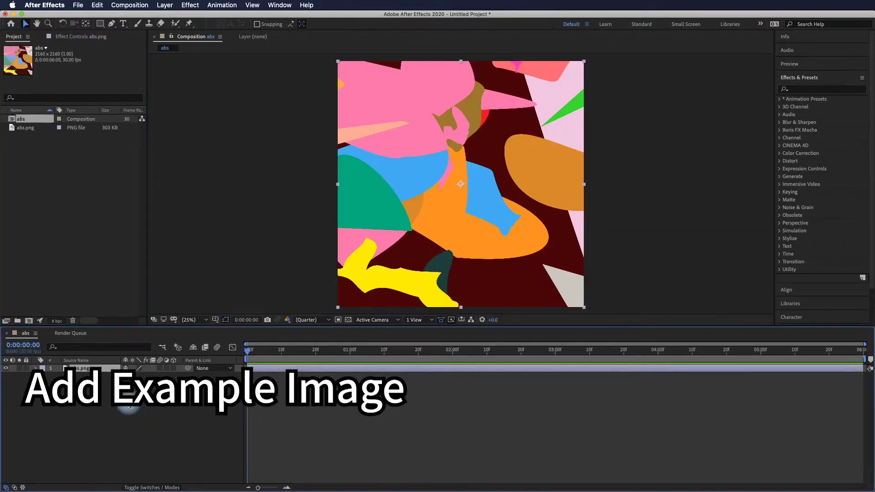
{"action": "left_click_drag", "start_coordinate": [272, 355], "coordinate": [200, 352]}
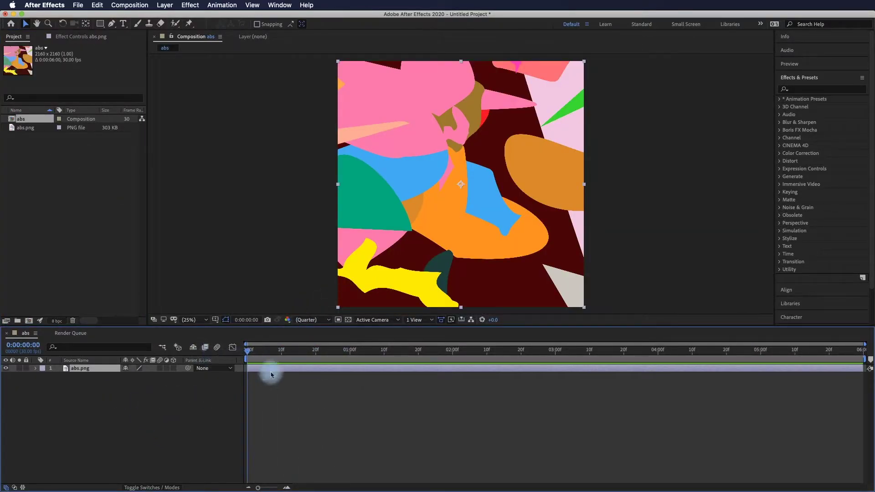
{"action": "left_click", "coordinate": [293, 390]}
{"action": "key", "text": "super+k"}
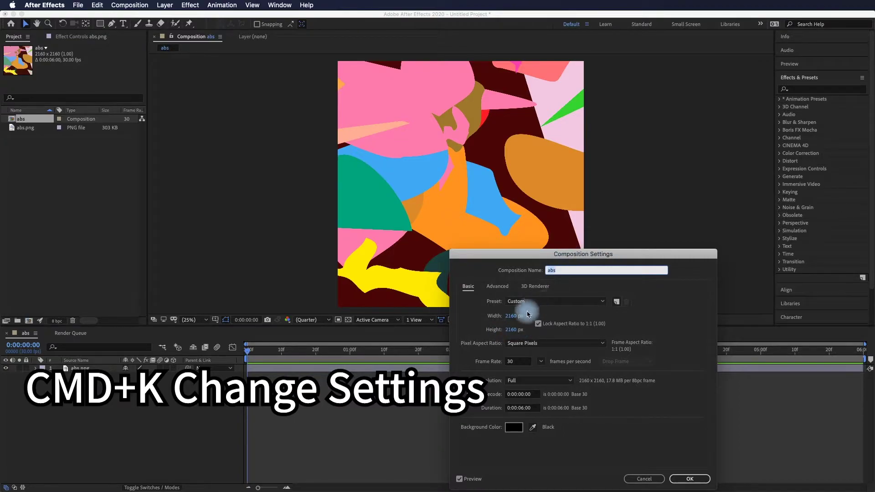
- Change the abs composition's duration to 0:00:05:00
{"action": "left_click", "coordinate": [526, 409]}
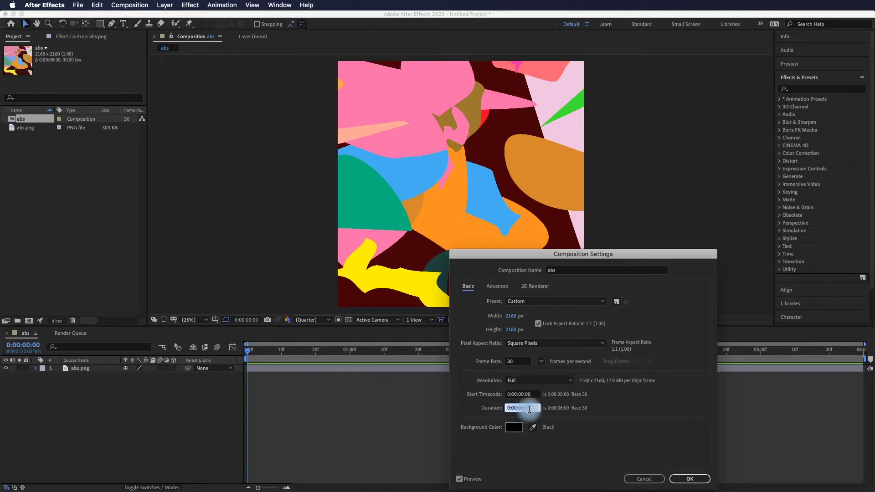
{"action": "type", "text": "500"}
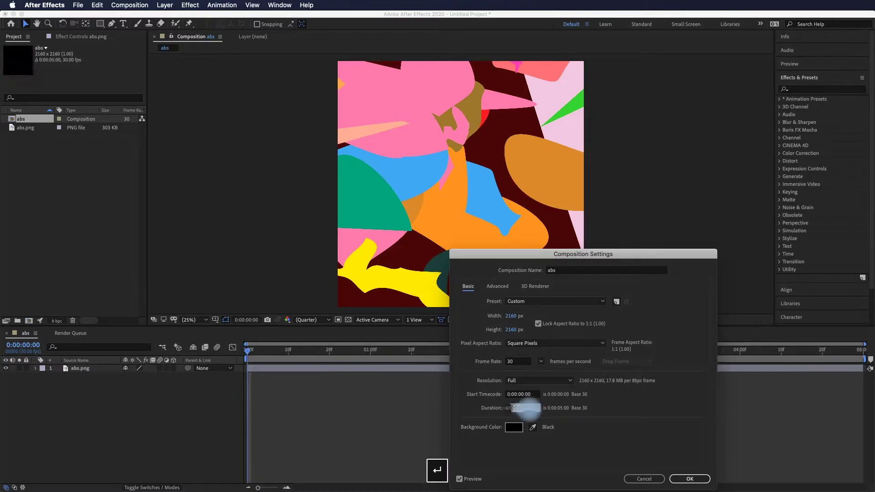
{"action": "key", "text": "Return"}
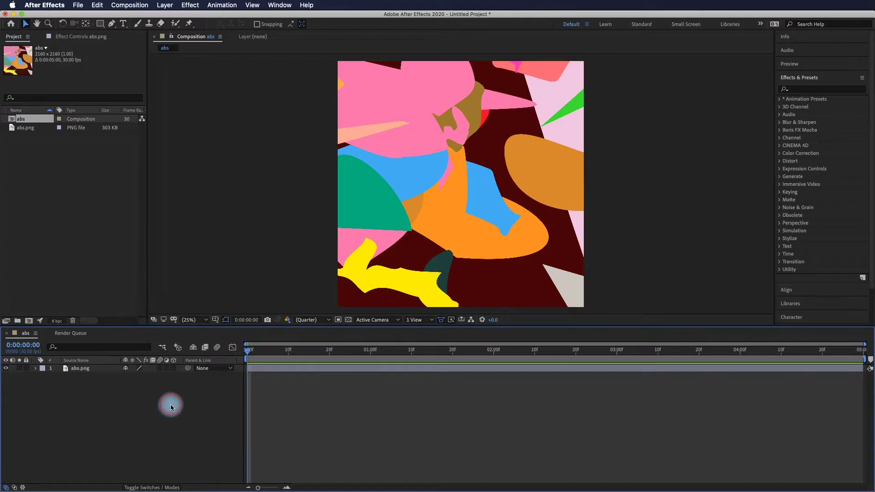
- Create a comp-sized solid, Dark Gray Solid 1, on top of abs.png
{"action": "key", "text": "super+y"}
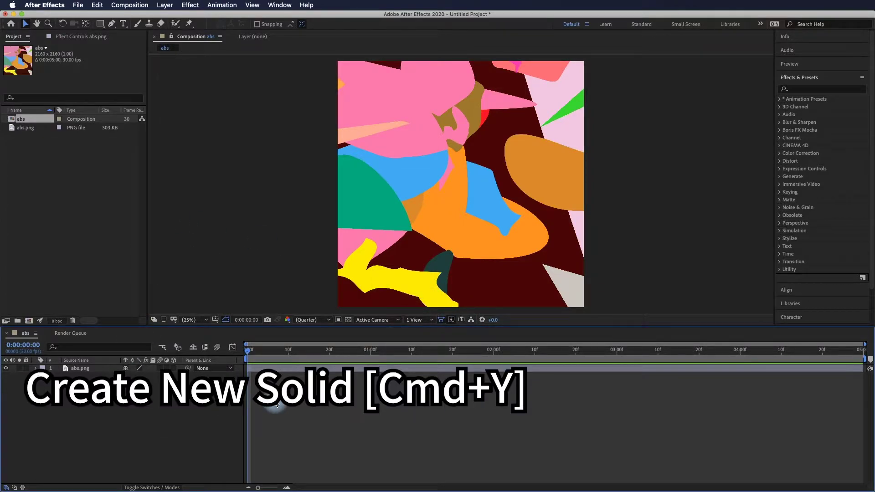
{"action": "right_click", "coordinate": [202, 415]}
{"action": "mouse_move", "coordinate": [219, 419]}
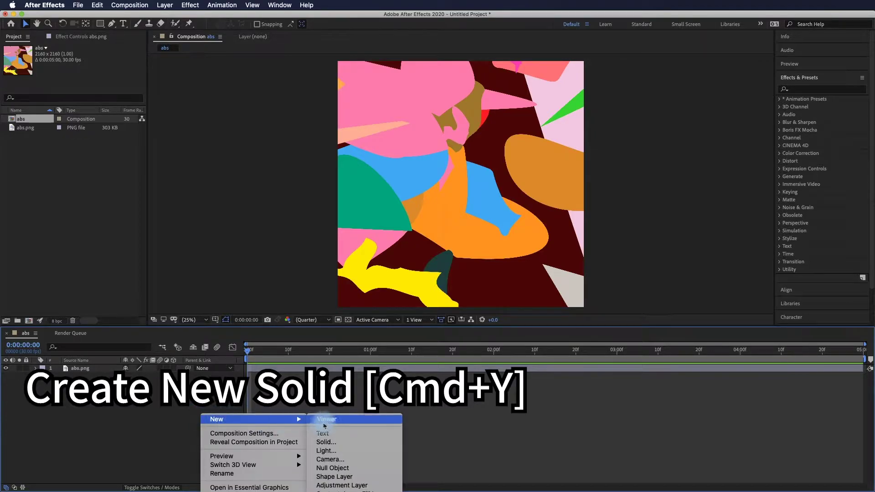
{"action": "left_click", "coordinate": [335, 442]}
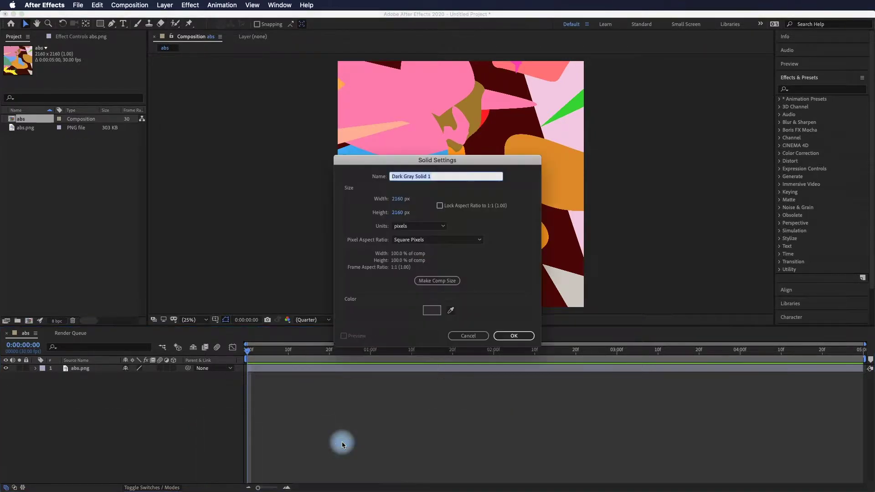
{"action": "left_click", "coordinate": [500, 336]}
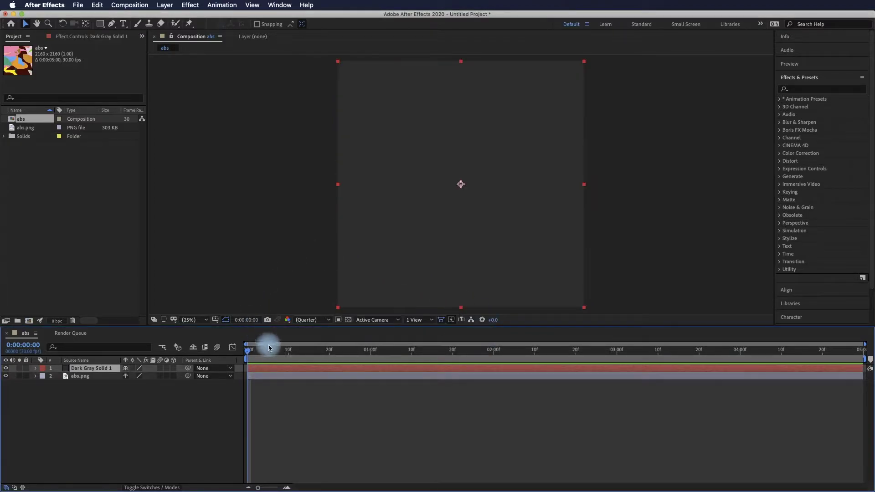
- Search 'frac' and apply Fractal Noise to Dark Gray Solid 1
{"action": "left_click", "coordinate": [805, 90]}
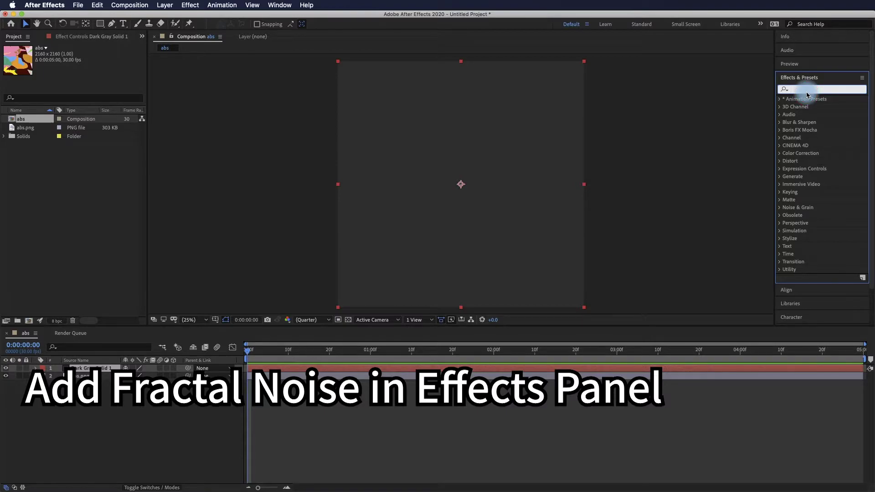
{"action": "type", "text": "frac"}
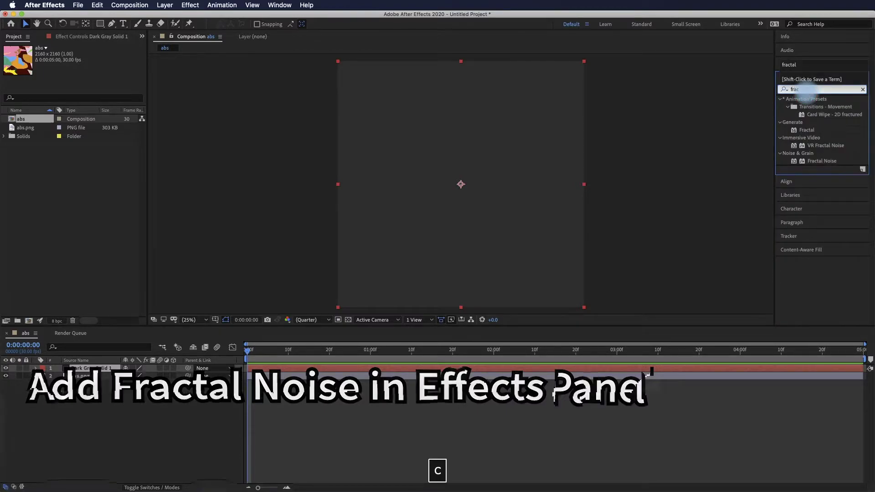
{"action": "left_click_drag", "start_coordinate": [838, 162], "coordinate": [491, 166]}
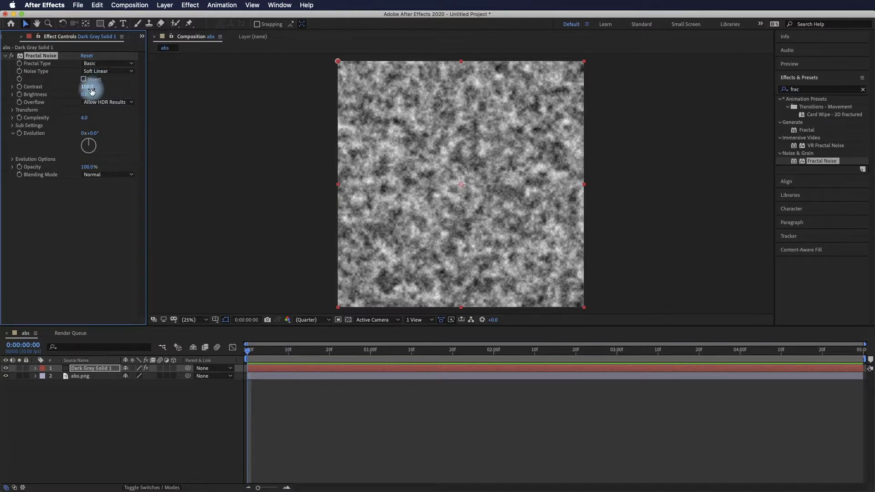
- Set the Fractal Noise Scale to 1090 and Contrast to 225
{"action": "left_click_drag", "start_coordinate": [95, 89], "coordinate": [99, 89]}
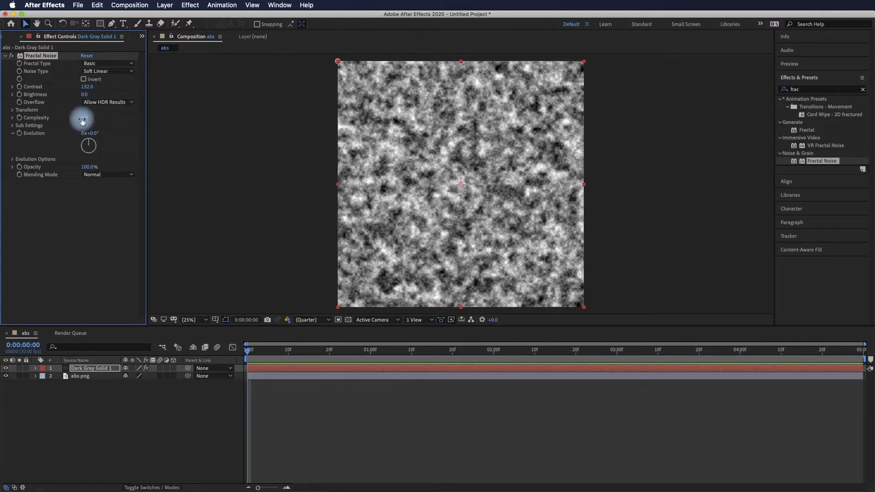
{"action": "left_click", "coordinate": [13, 113]}
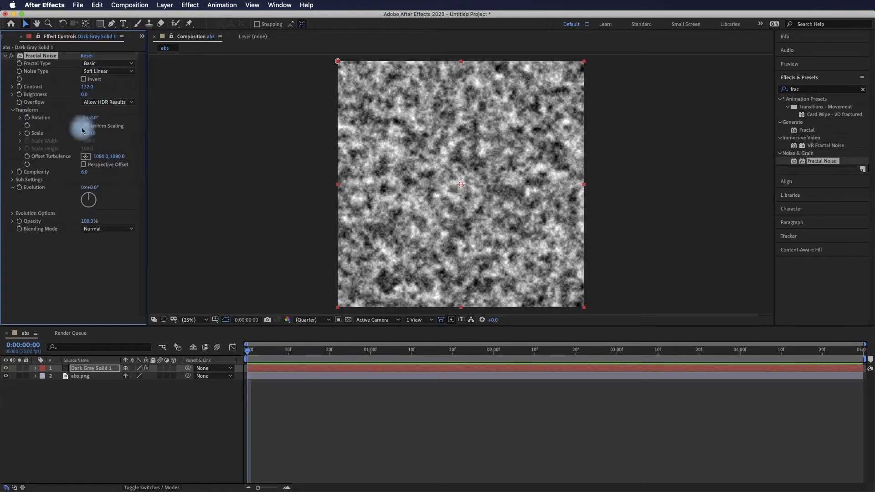
{"action": "left_click_drag", "start_coordinate": [92, 137], "coordinate": [601, 193]}
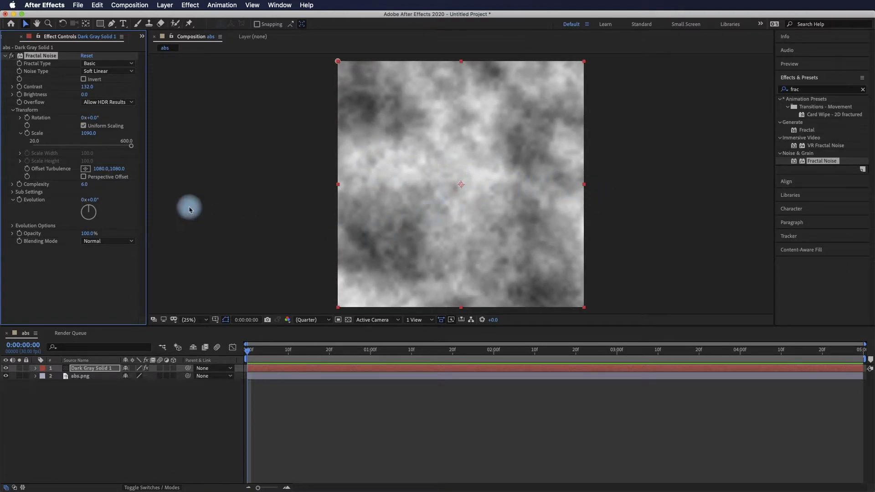
{"action": "left_click_drag", "start_coordinate": [88, 89], "coordinate": [137, 93]}
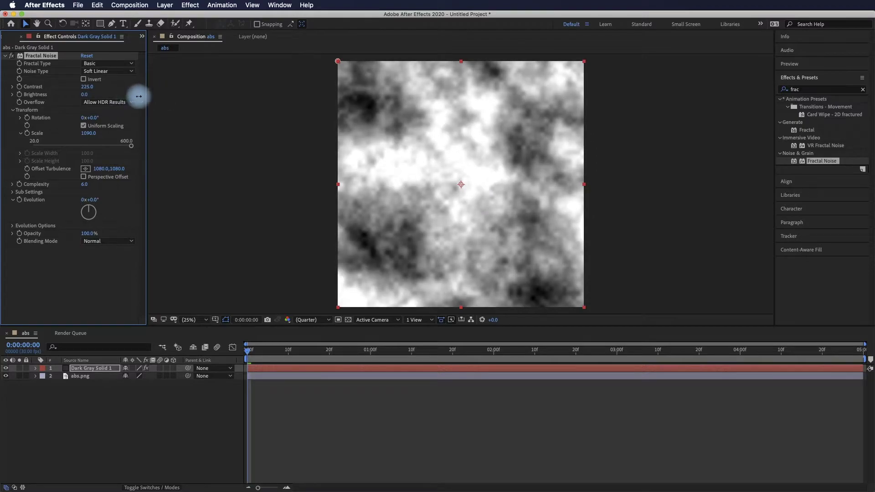
- Switch Fractal Type to Swirly and Overflow to Wrap Back, with Contrast 130 and Brightness 102
{"action": "left_click", "coordinate": [111, 66]}
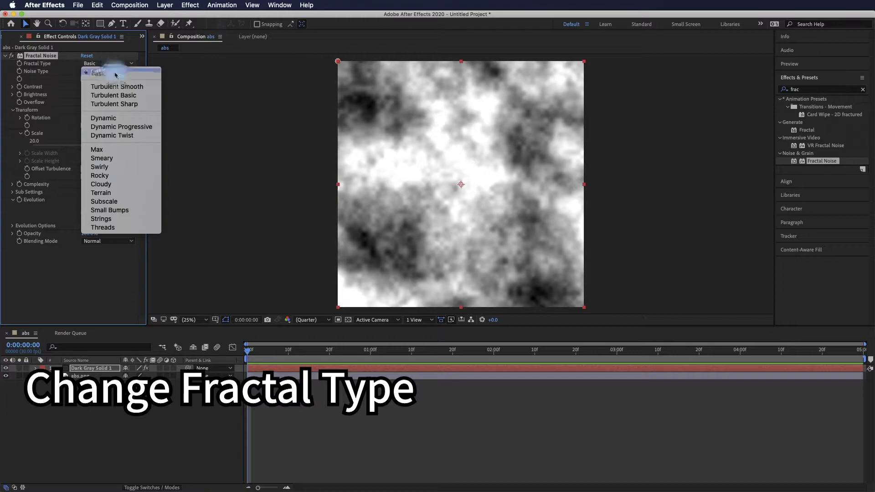
{"action": "left_click", "coordinate": [123, 168]}
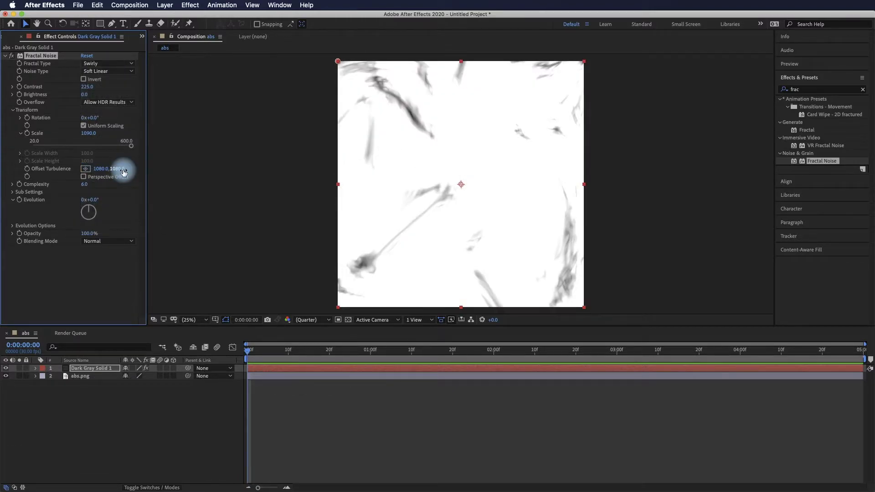
{"action": "left_click_drag", "start_coordinate": [88, 88], "coordinate": [54, 93]}
{"action": "left_click", "coordinate": [129, 105]}
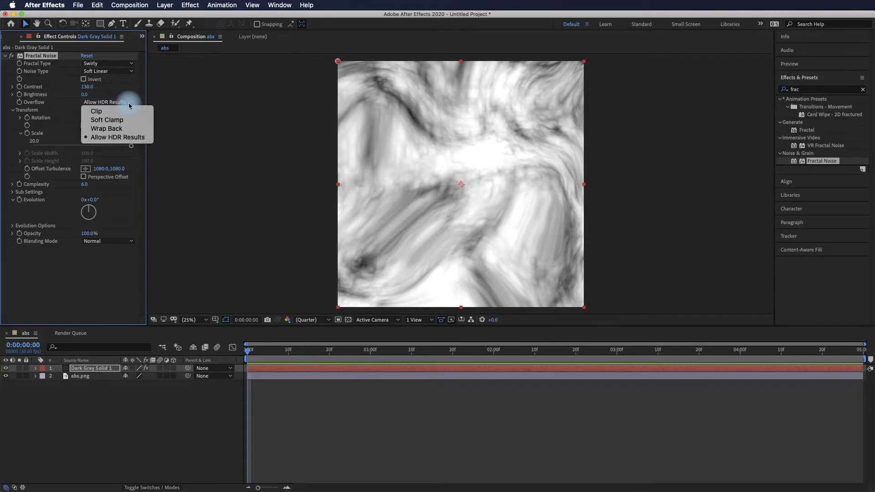
{"action": "left_click", "coordinate": [115, 129]}
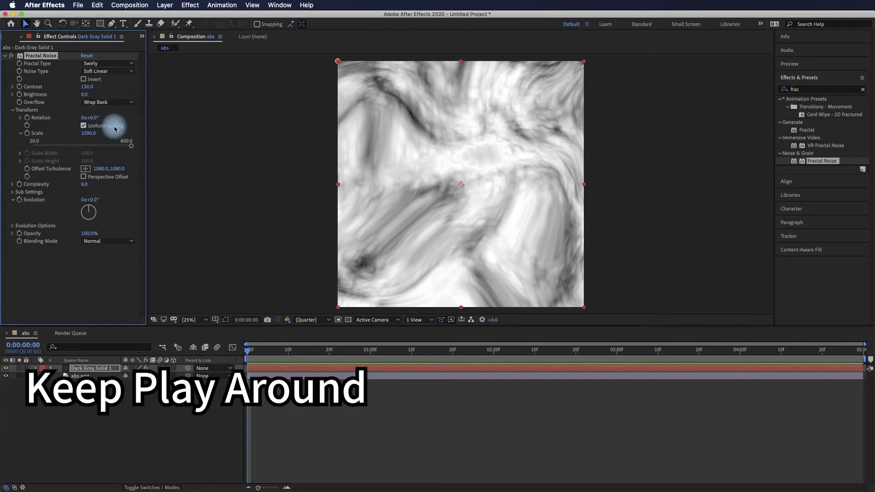
{"action": "left_click_drag", "start_coordinate": [85, 96], "coordinate": [133, 98]}
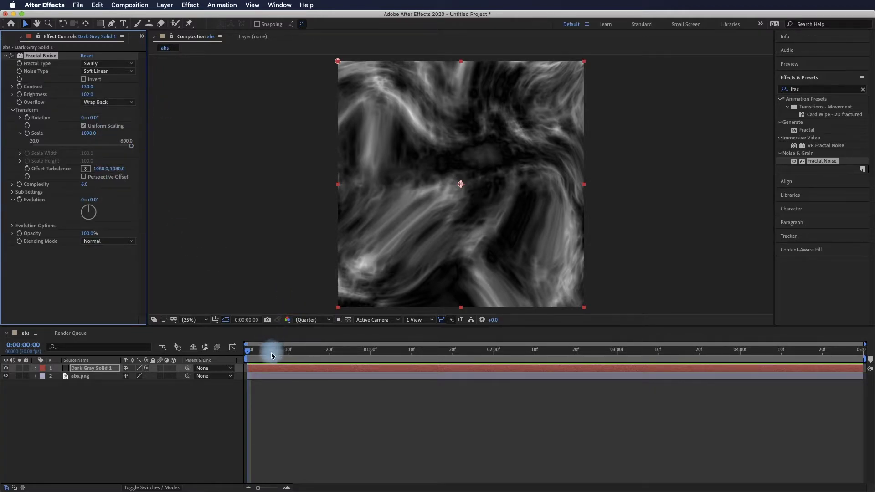
- Set the Fractal Noise Evolution to 0x+98.0°
{"action": "left_click", "coordinate": [248, 350]}
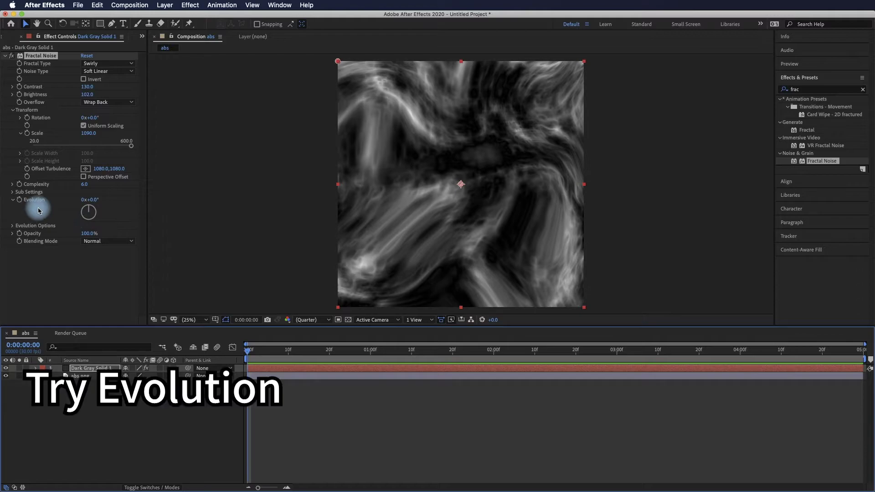
{"action": "left_click", "coordinate": [96, 183]}
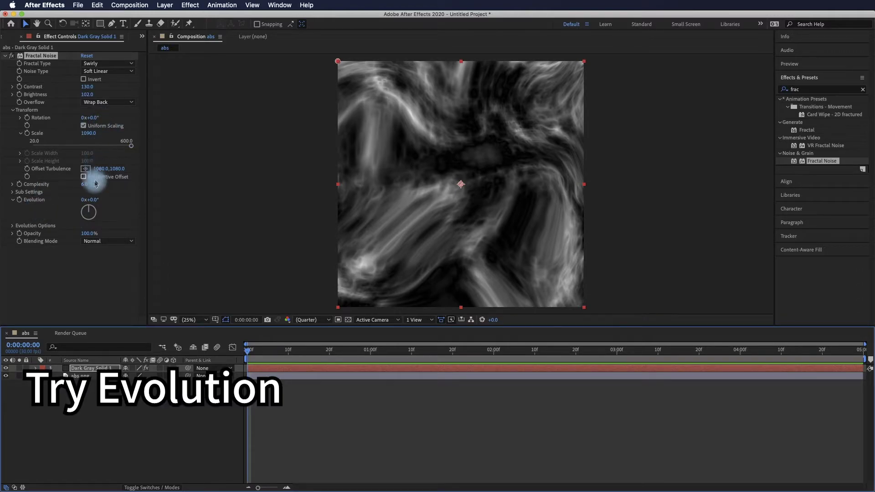
{"action": "left_click_drag", "start_coordinate": [94, 201], "coordinate": [144, 204]}
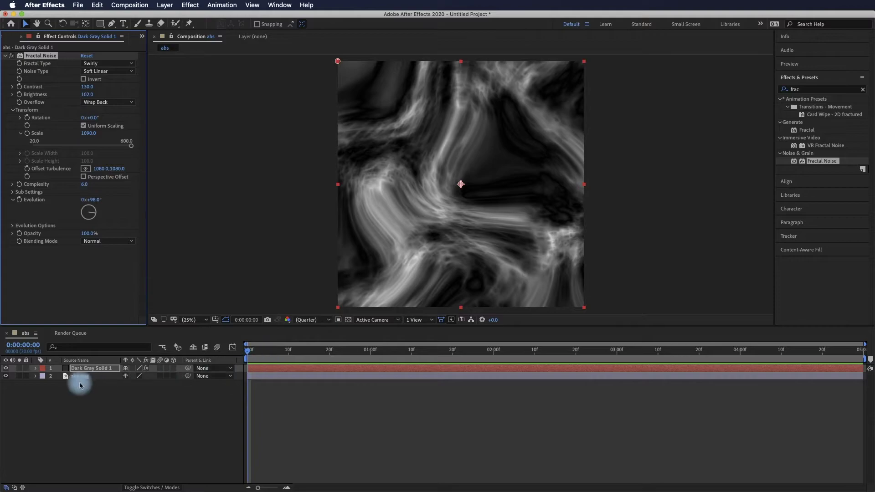
- Hide Dark Gray Solid 1 and add Adjustment Layer 1 at the top of the timeline
{"action": "left_click", "coordinate": [5, 369]}
{"action": "left_click", "coordinate": [97, 372]}
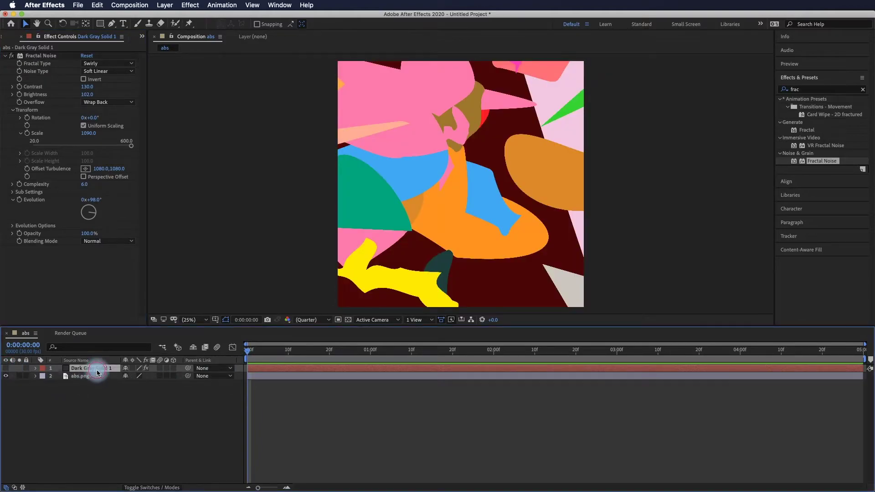
{"action": "right_click", "coordinate": [137, 400]}
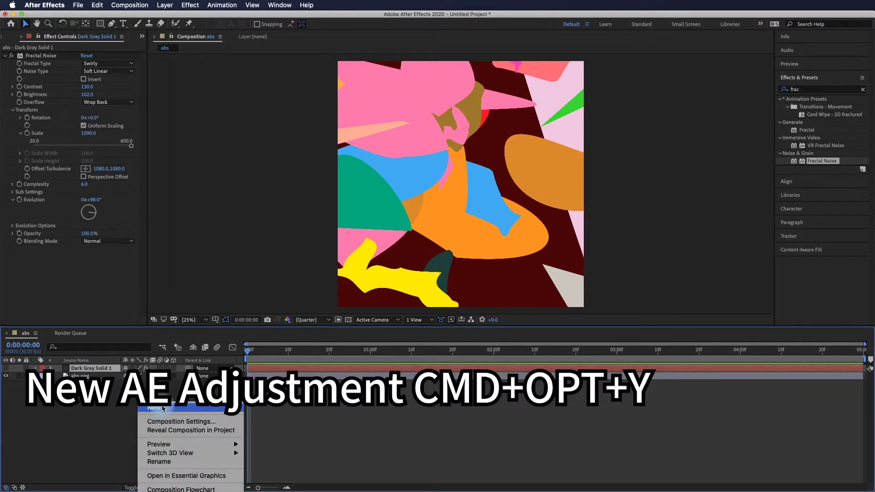
{"action": "mouse_move", "coordinate": [163, 409]}
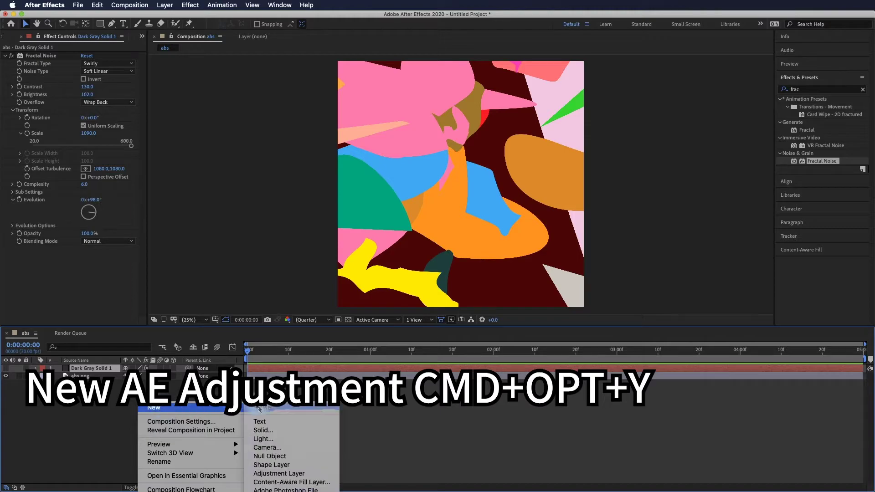
{"action": "left_click", "coordinate": [297, 476]}
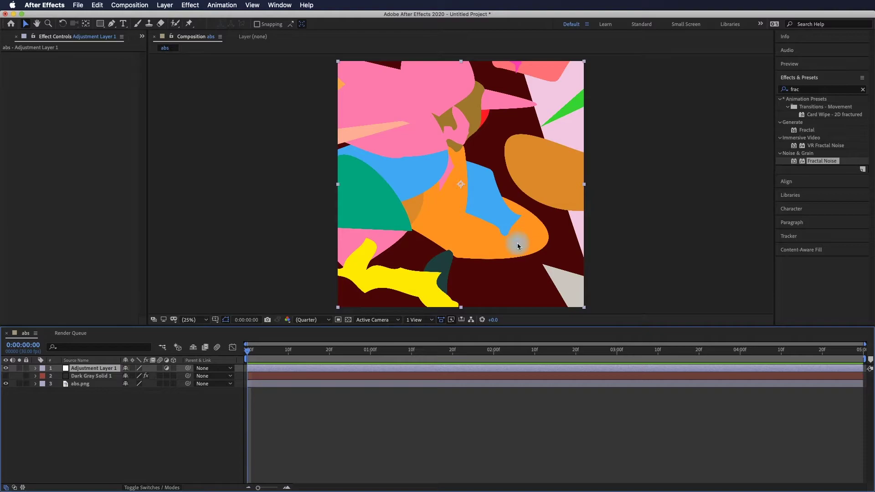
- Apply Displacement Map to Adjustment Layer 1 with max horizontal displacement 120 and vertical 65
{"action": "left_click", "coordinate": [813, 90]}
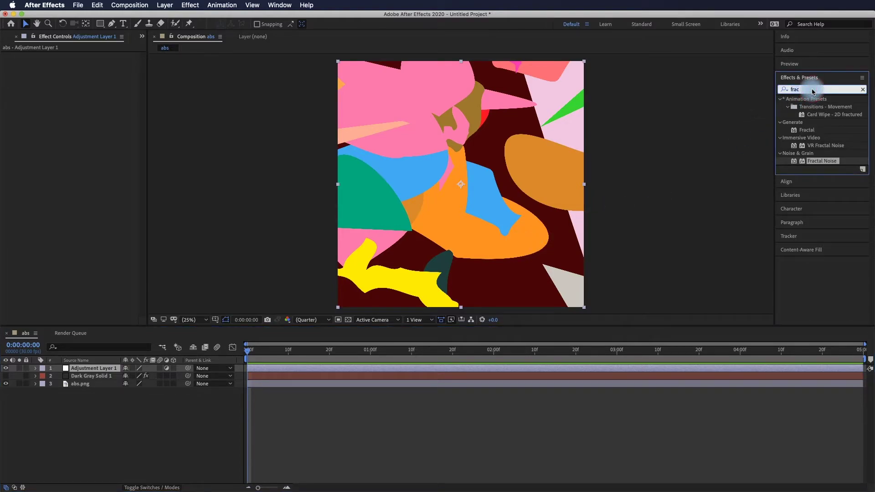
{"action": "key", "text": "BackSpace"}
{"action": "key", "text": "BackSpace"}
{"action": "key", "text": "BackSpace"}
{"action": "key", "text": "BackSpace"}
{"action": "type", "text": "displa"}
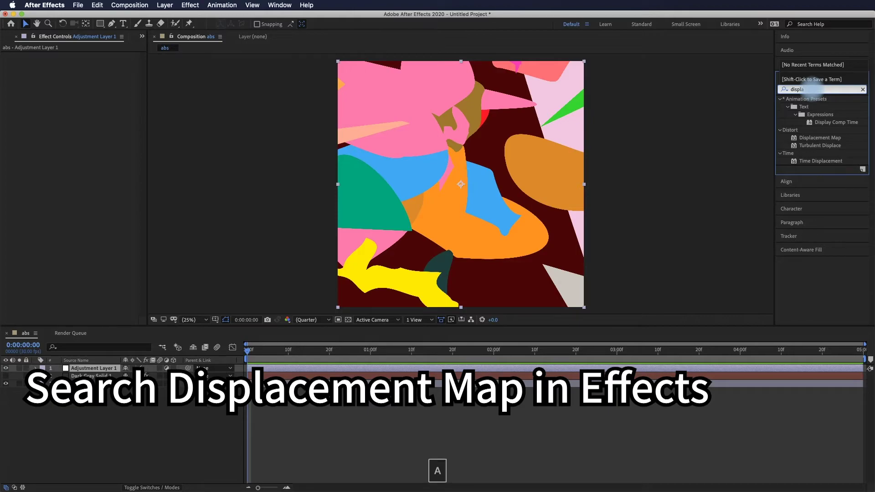
{"action": "left_click", "coordinate": [827, 138]}
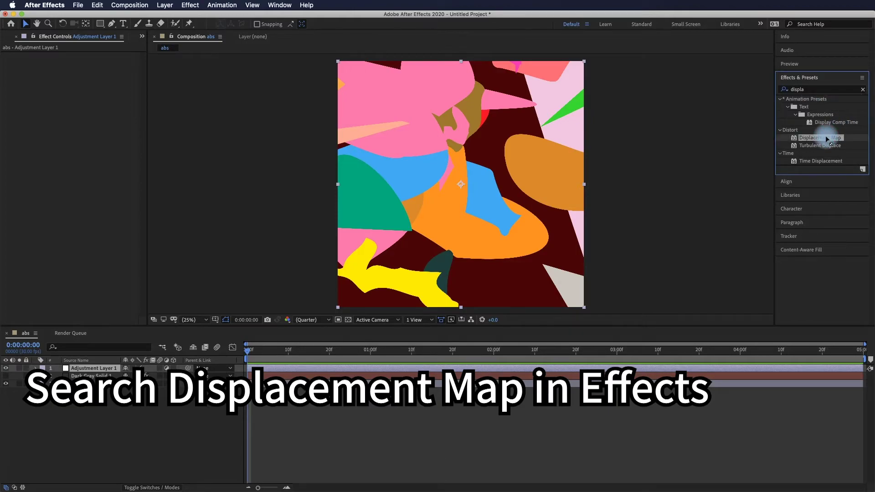
{"action": "left_click_drag", "start_coordinate": [827, 139], "coordinate": [110, 368]}
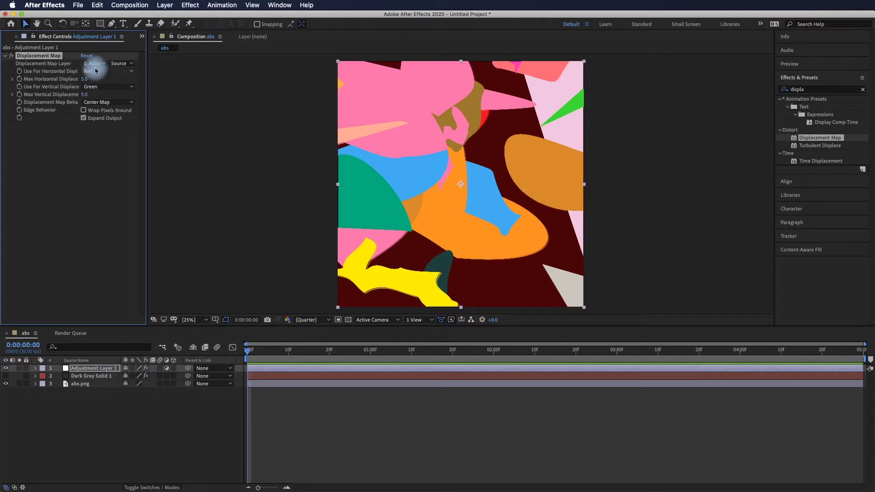
{"action": "left_click_drag", "start_coordinate": [85, 79], "coordinate": [135, 78]}
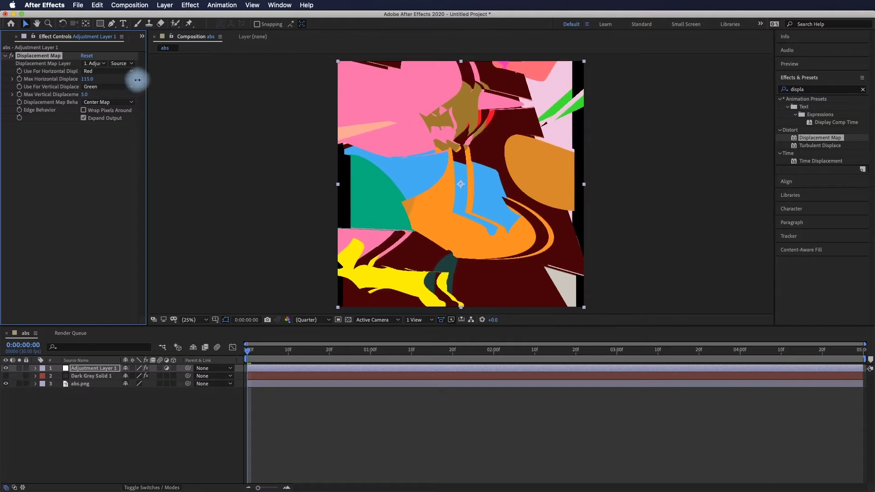
{"action": "left_click_drag", "start_coordinate": [83, 93], "coordinate": [118, 92]}
- Use 2. Dark Gray Solid 1 as the map layer, with Luminance for horizontal and vertical displacement
{"action": "left_click", "coordinate": [94, 63]}
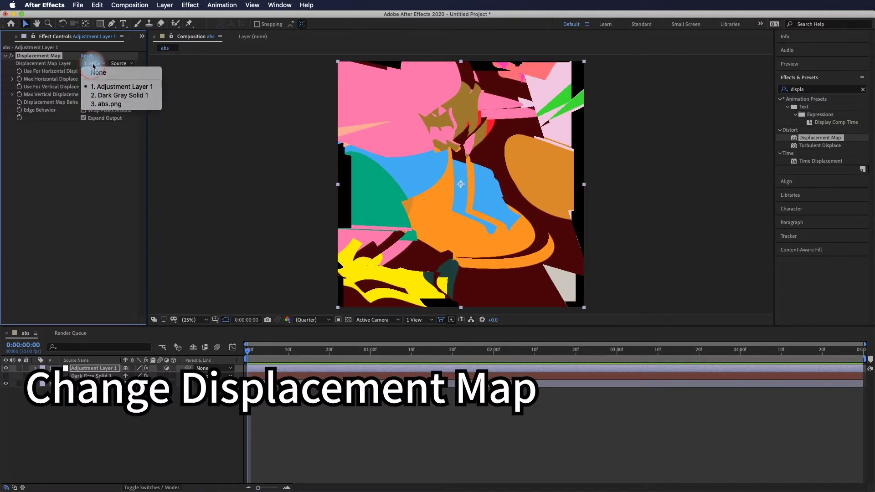
{"action": "left_click", "coordinate": [117, 99]}
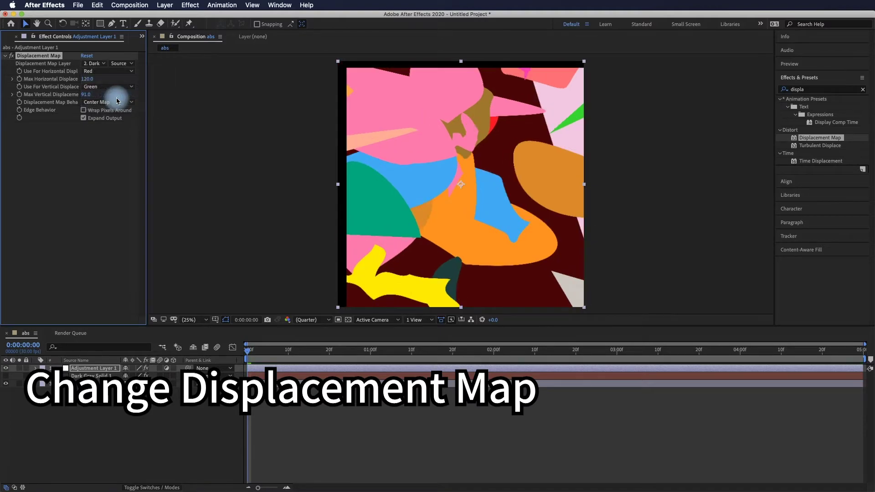
{"action": "left_click", "coordinate": [116, 71]}
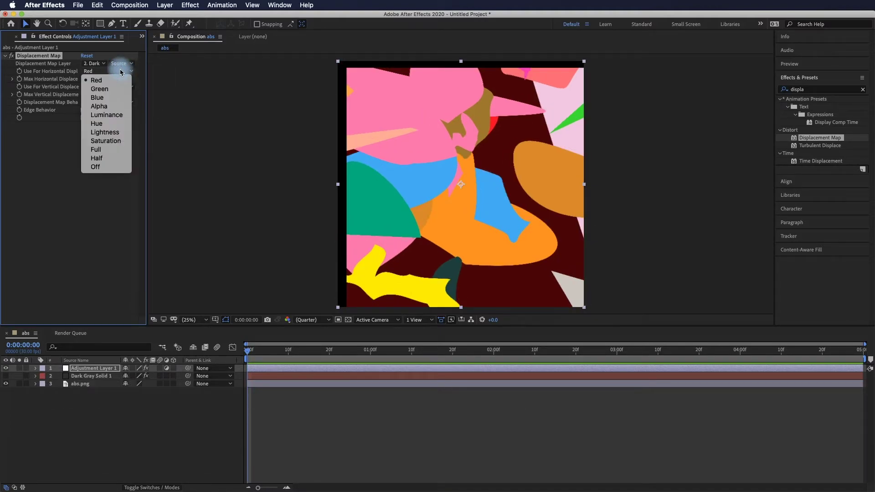
{"action": "left_click", "coordinate": [121, 117]}
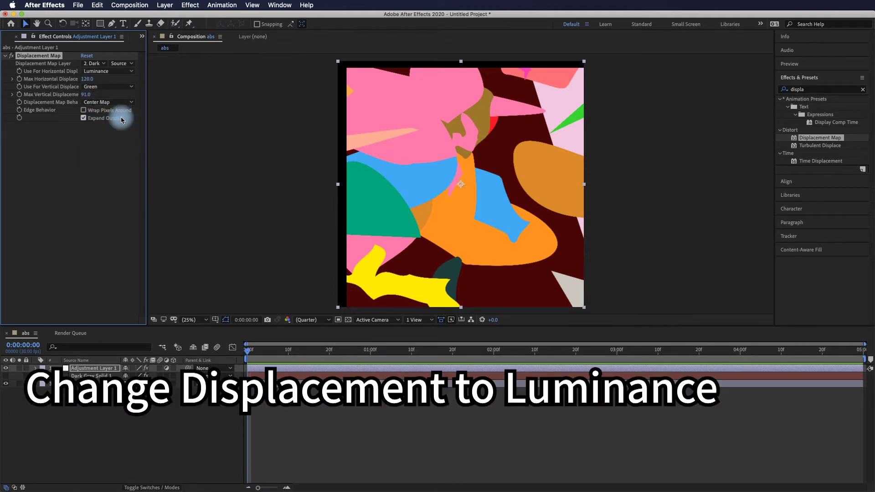
{"action": "left_click", "coordinate": [104, 88]}
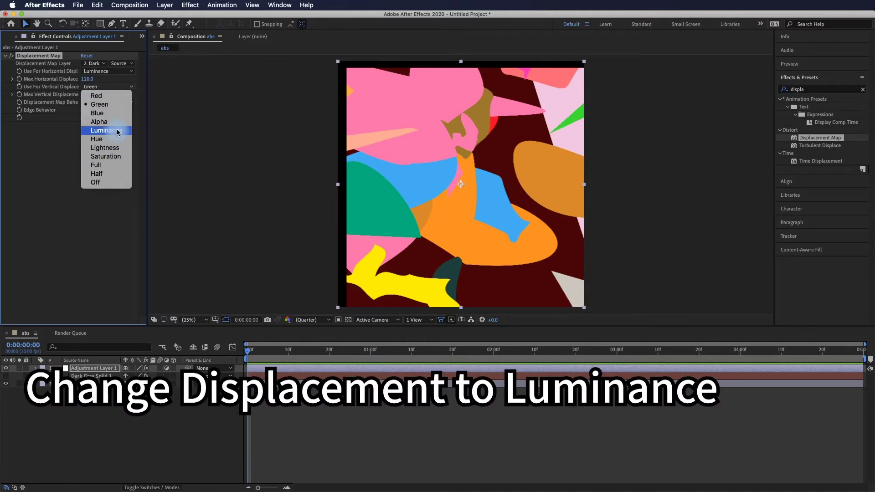
{"action": "left_click", "coordinate": [117, 132]}
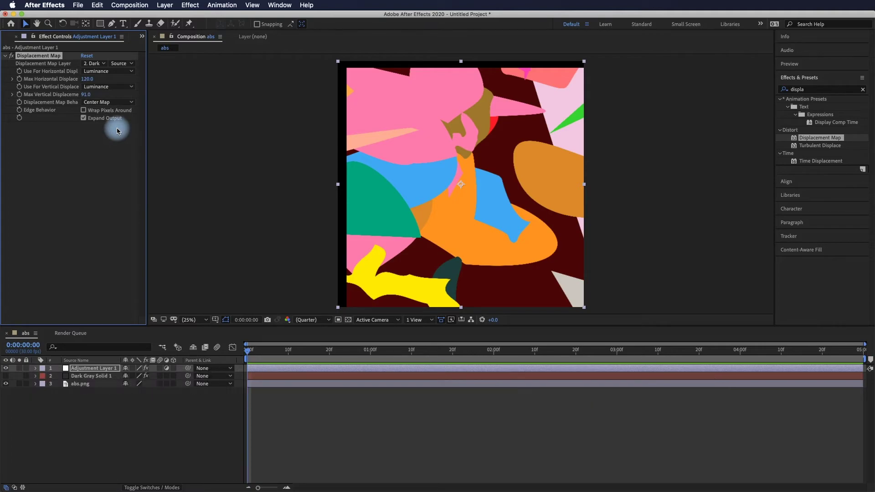
- Set the map source to Effects & Masks, Max Vertical Displacement 437 and Max Horizontal 31
{"action": "left_click", "coordinate": [119, 64]}
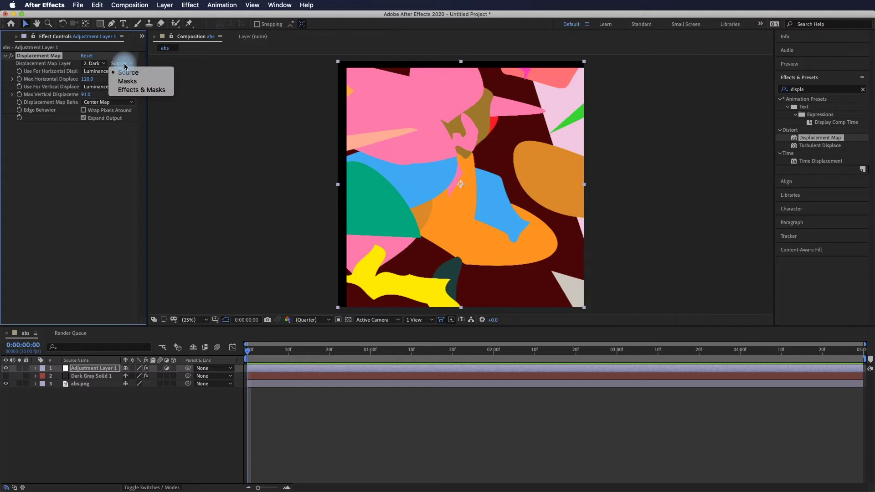
{"action": "left_click", "coordinate": [135, 90]}
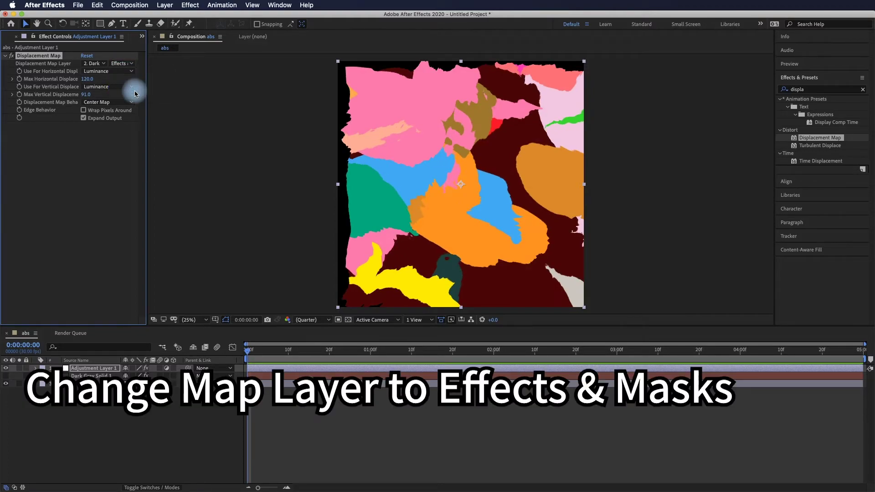
{"action": "left_click_drag", "start_coordinate": [89, 94], "coordinate": [275, 124]}
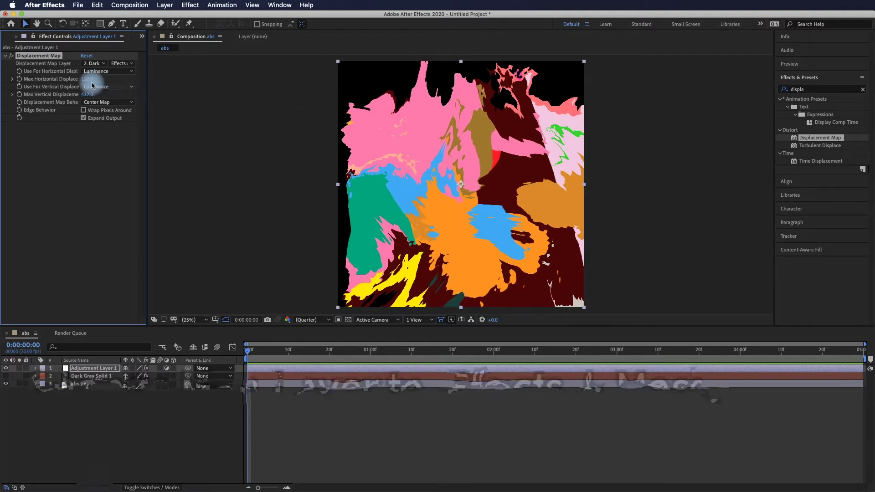
{"action": "left_click_drag", "start_coordinate": [93, 82], "coordinate": [62, 95]}
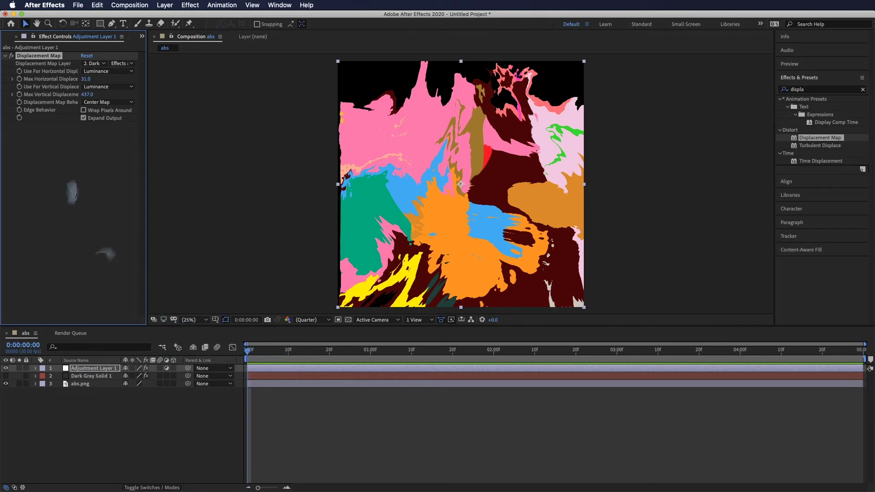
- Keyframe the gray solid's Fractal Noise Evolution from 0x+98° to 1x+113° at 0:00:04:29
{"action": "left_click", "coordinate": [83, 387]}
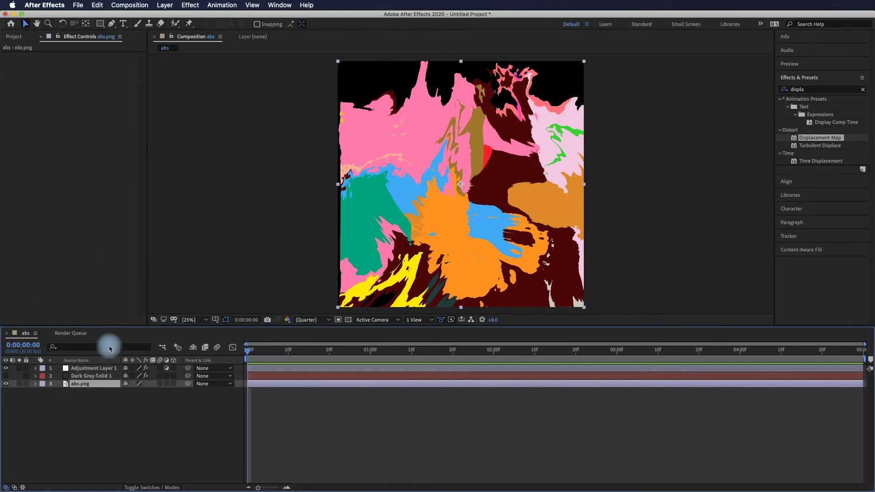
{"action": "left_click", "coordinate": [94, 376]}
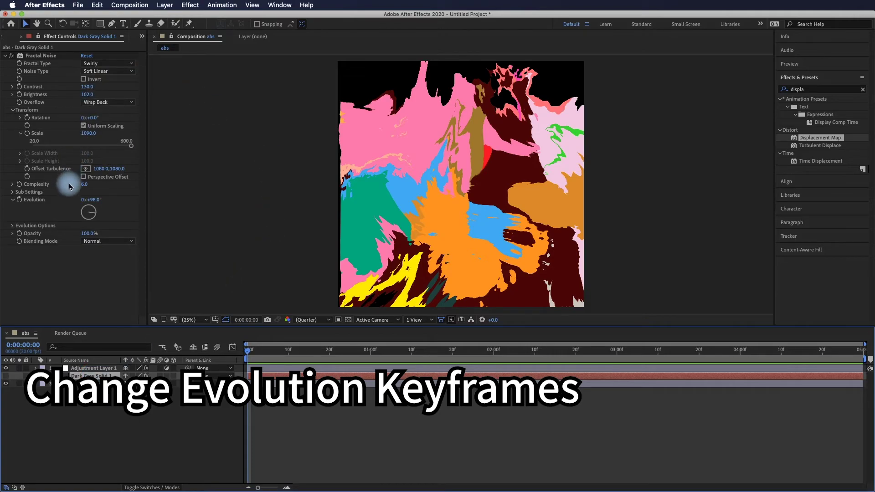
{"action": "left_click", "coordinate": [21, 203]}
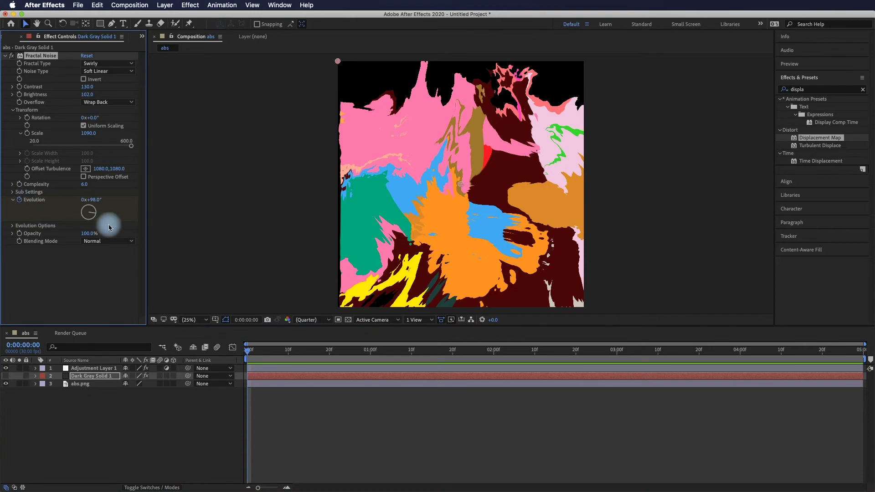
{"action": "left_click_drag", "start_coordinate": [264, 350], "coordinate": [860, 355]}
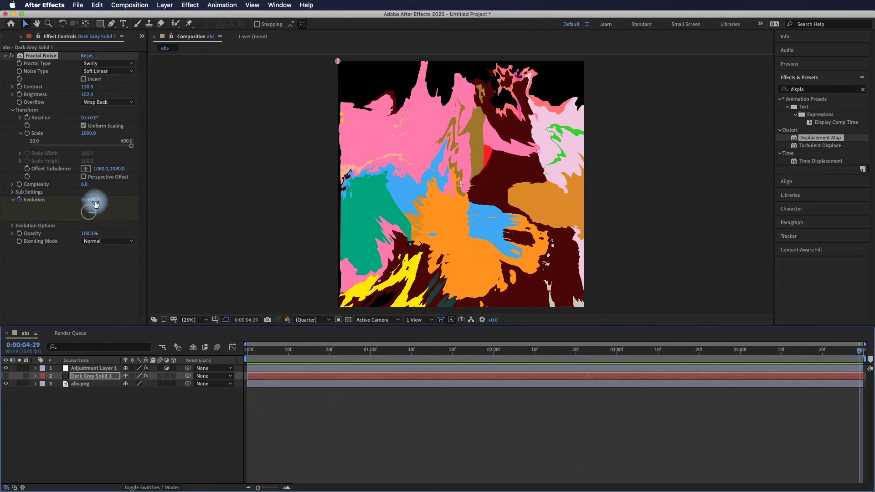
{"action": "left_click_drag", "start_coordinate": [96, 203], "coordinate": [276, 213]}
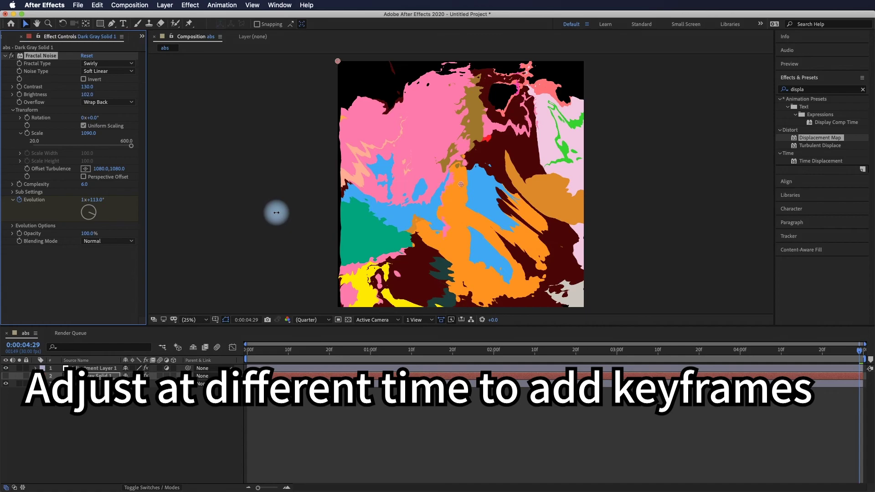
- Play the abs composition preview to watch the swirling displacement
{"action": "key", "text": "space"}
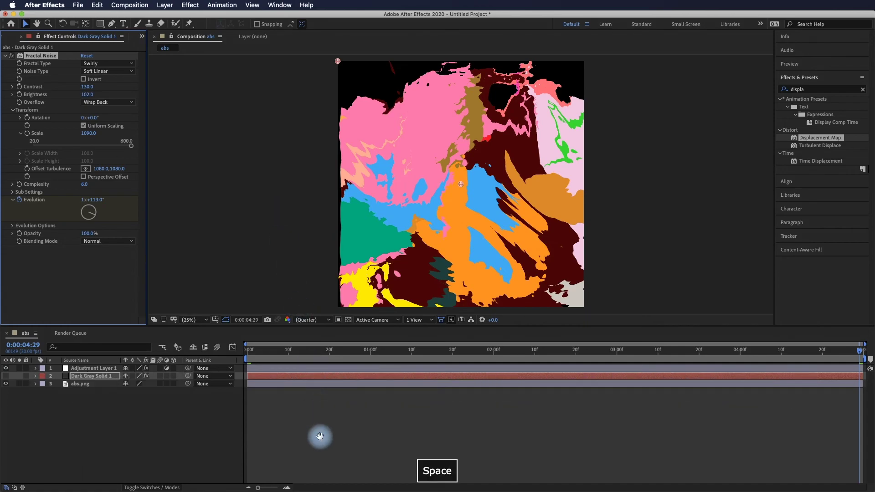